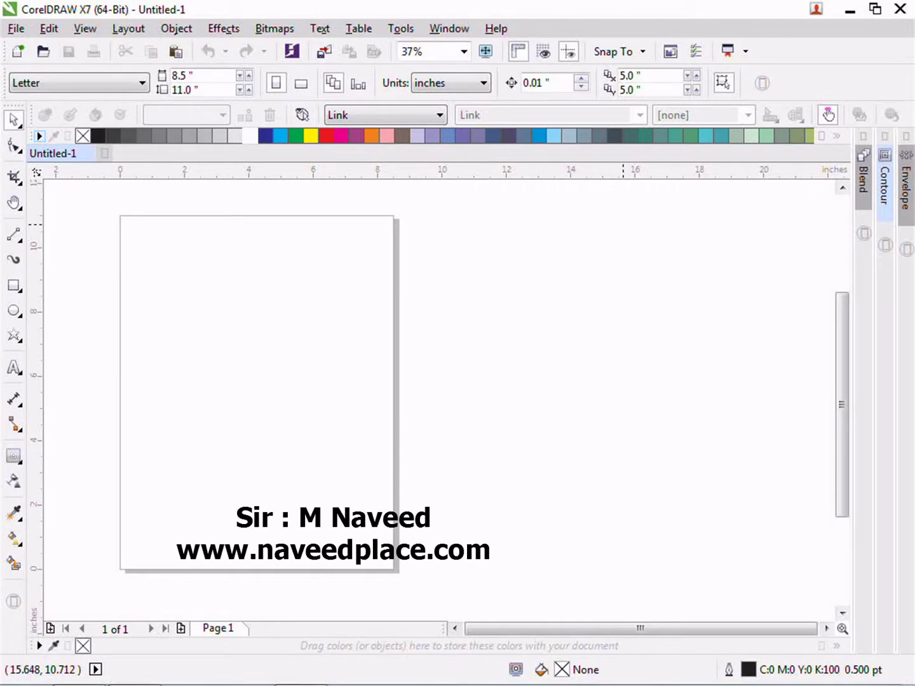
Step: Draw a 4.083 by 2.861 inch rectangle on the upper-left of the Letter page
click(14, 204)
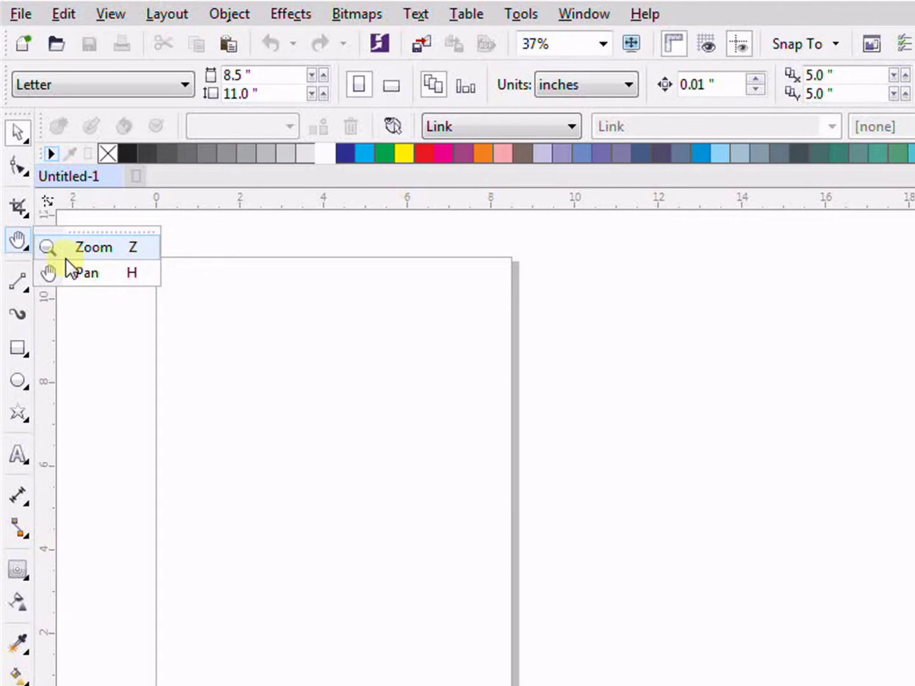
mouse_move(20, 343)
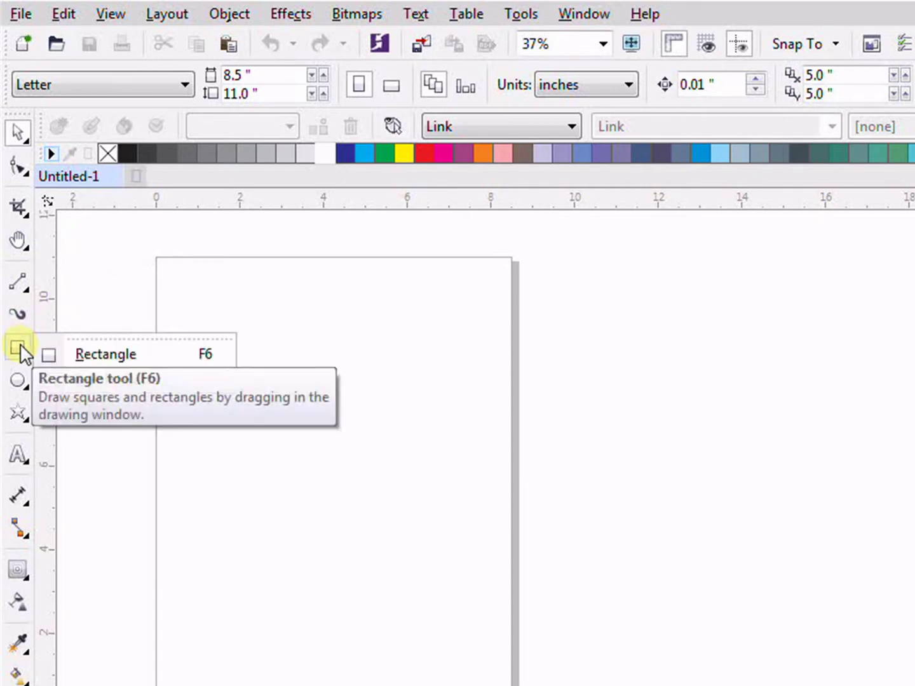
click(101, 353)
drag(210, 342, 381, 462)
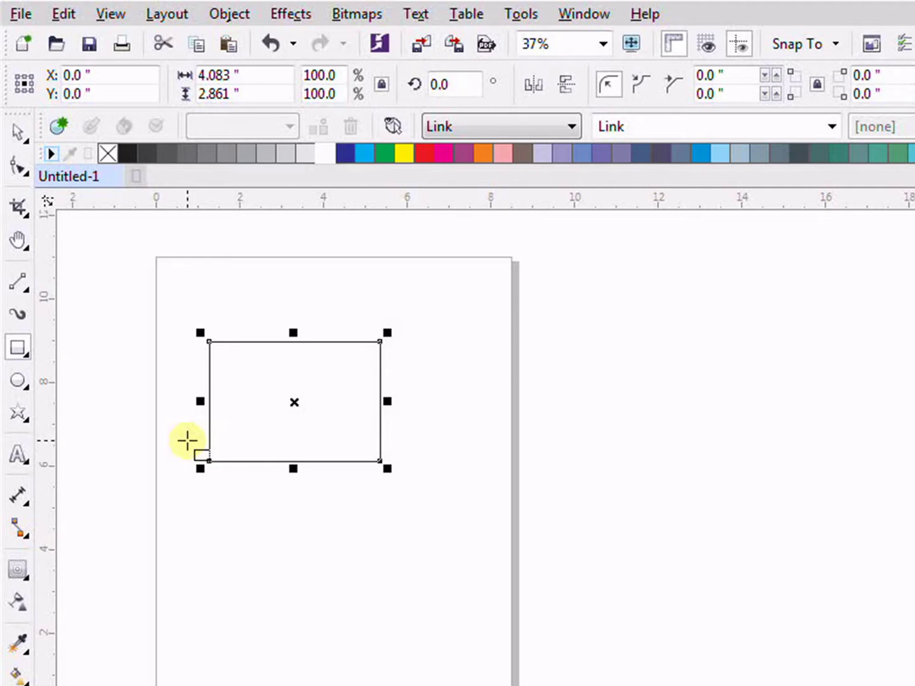
Step: Use the Zoom tool to zoom in and out on the rectangle, shifting the page right
click(14, 239)
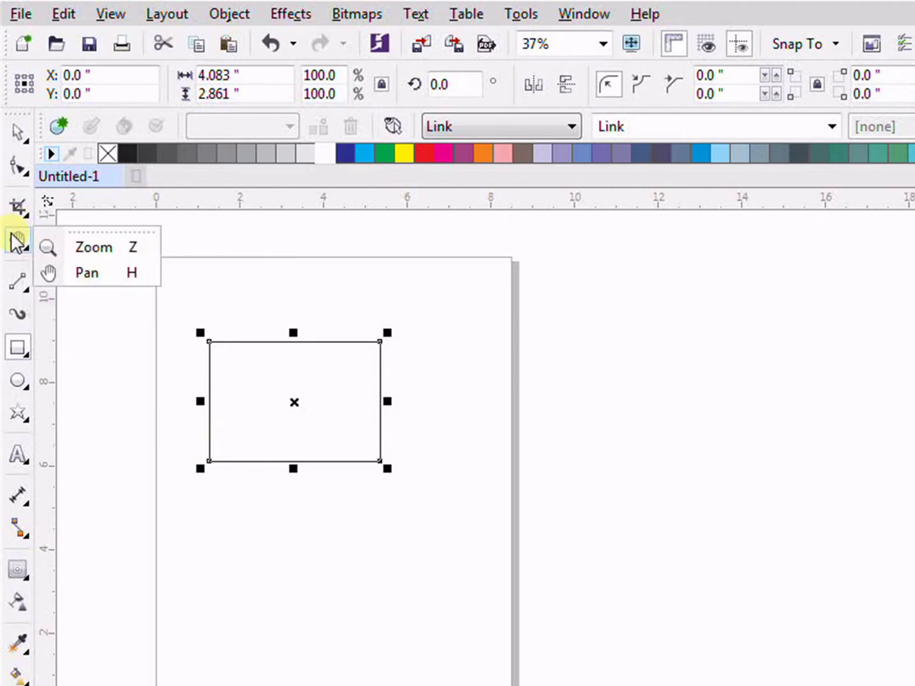
click(65, 249)
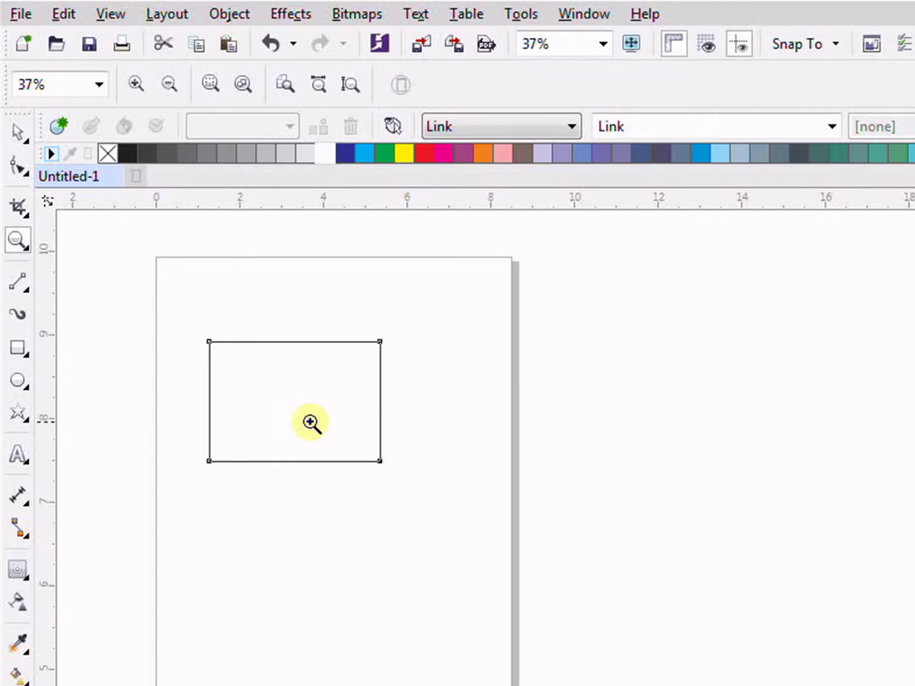
click(312, 423)
right_click(466, 433)
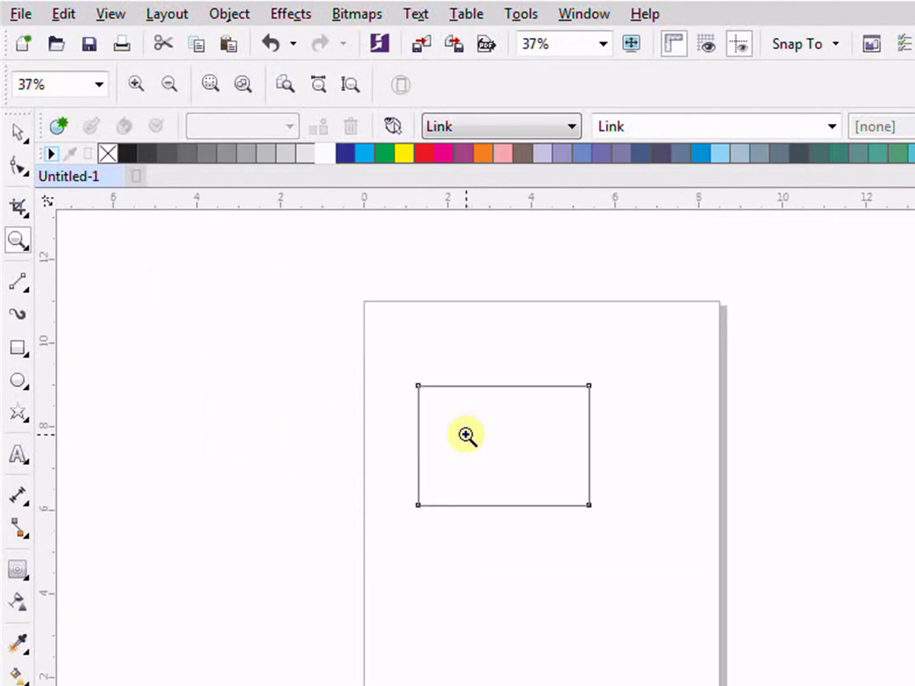
right_click(467, 435)
click(468, 437)
drag(468, 436, 312, 421)
click(312, 421)
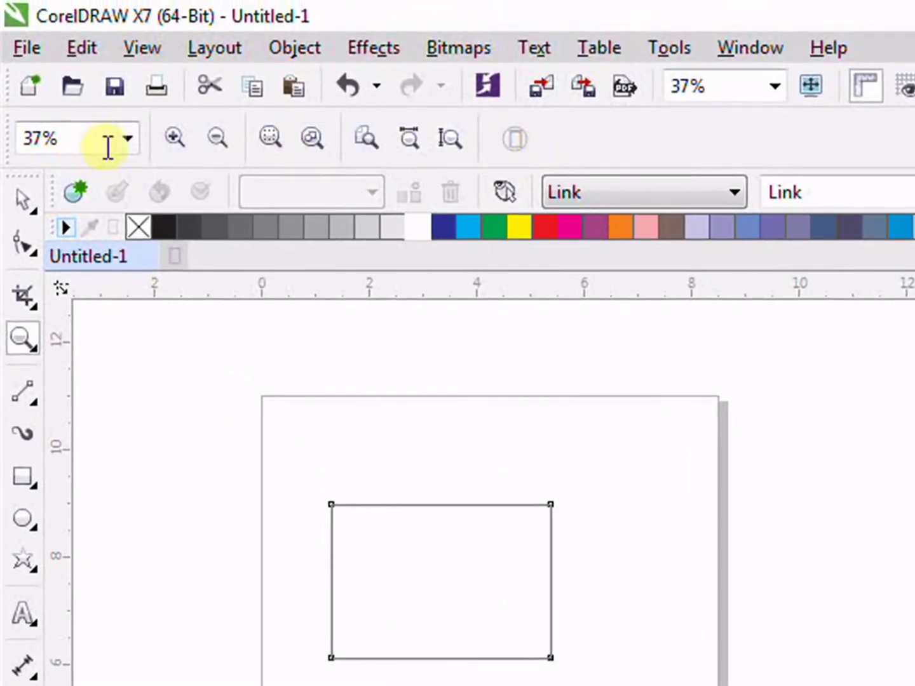
Step: Set the magnification to 100% from the preset list, then zoom out to 50%
click(127, 139)
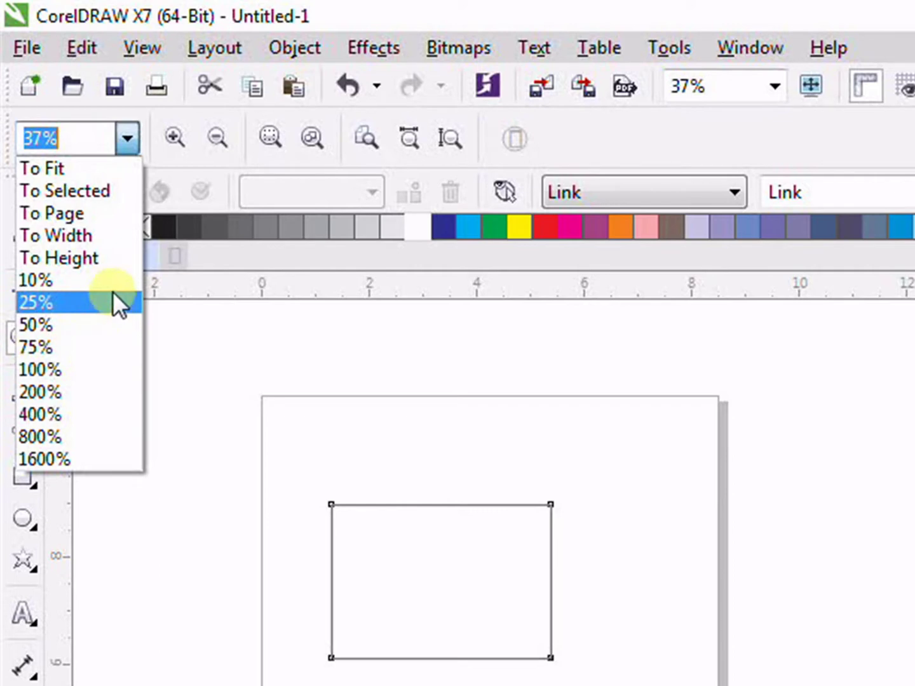
click(106, 370)
drag(251, 486, 833, 568)
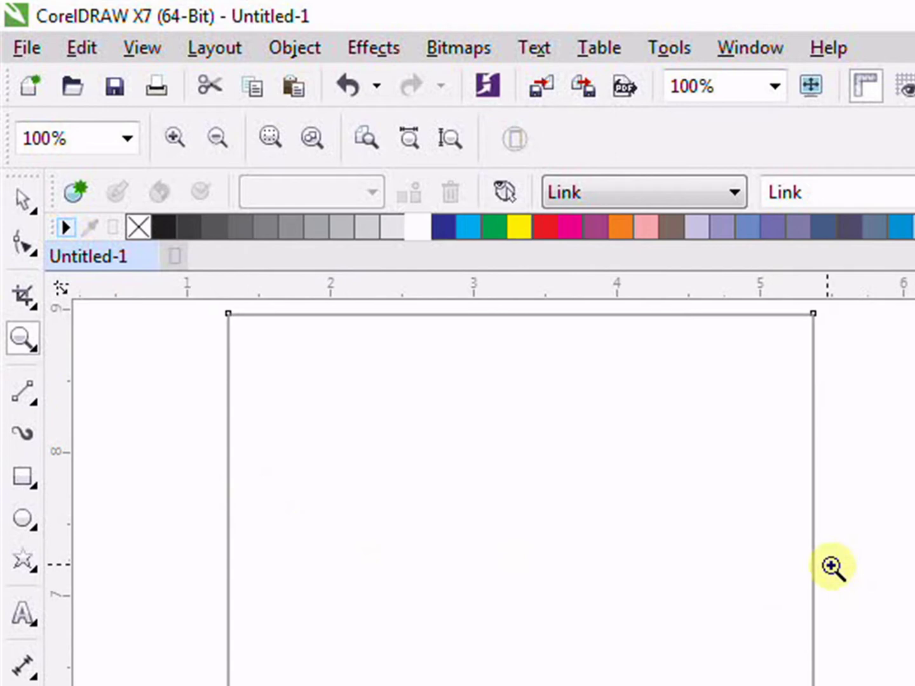
right_click(721, 553)
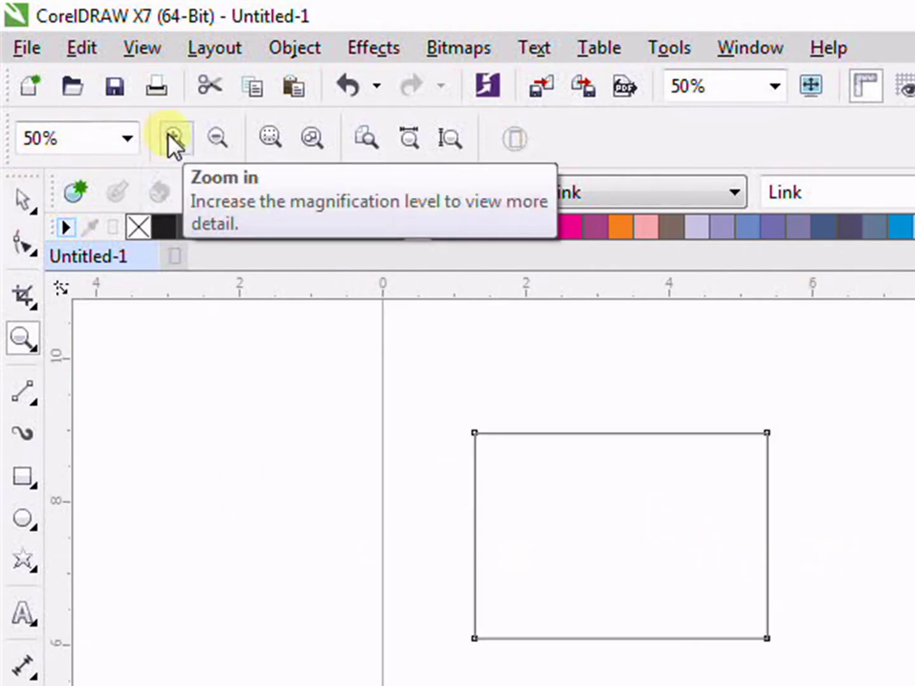
click(127, 138)
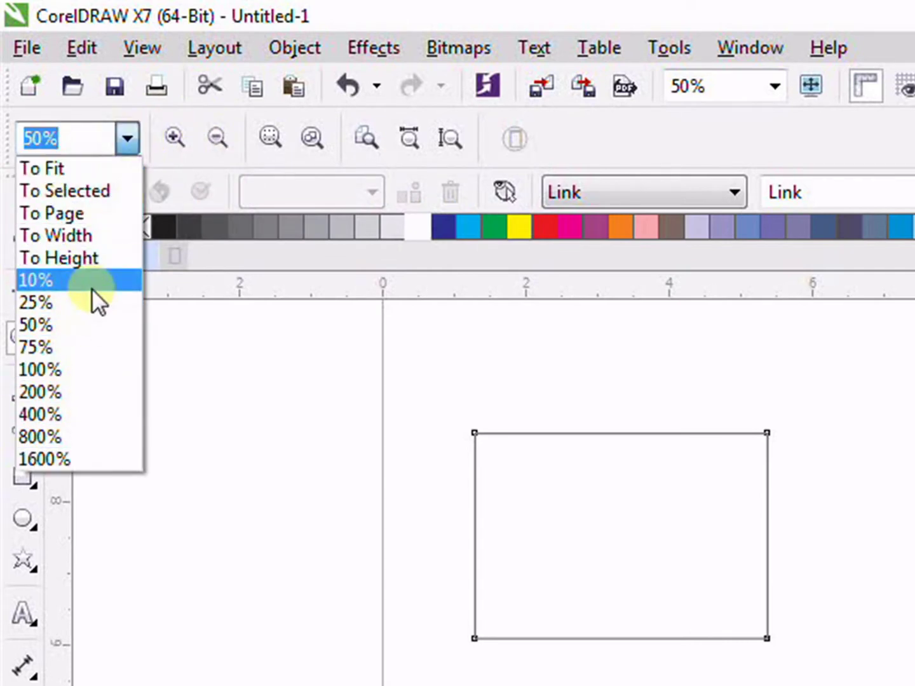
click(114, 509)
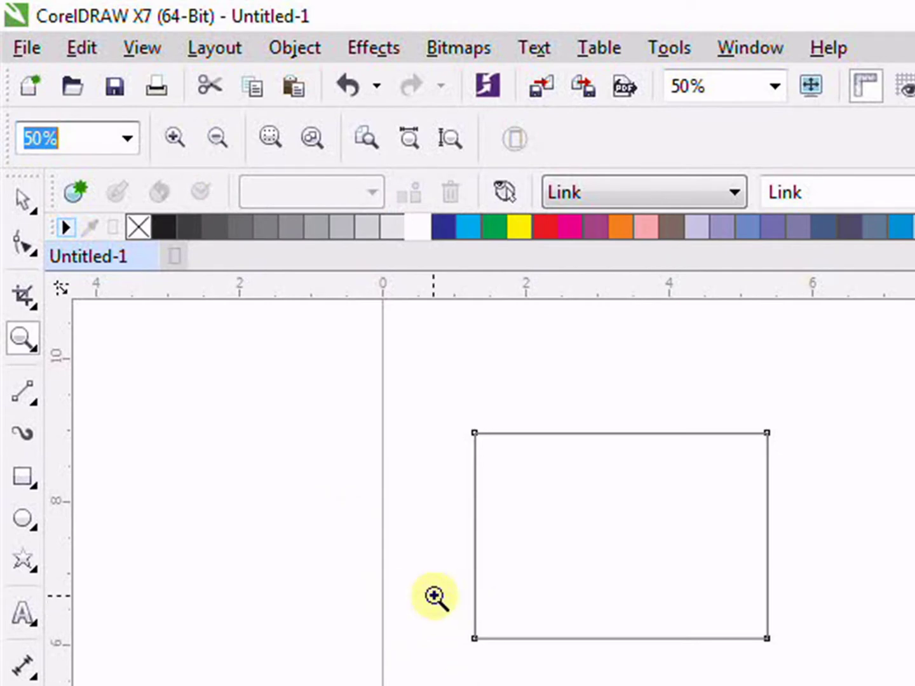
Step: Step the zoom to 100% and 200%, back to 50%, and recentre on the page
click(172, 137)
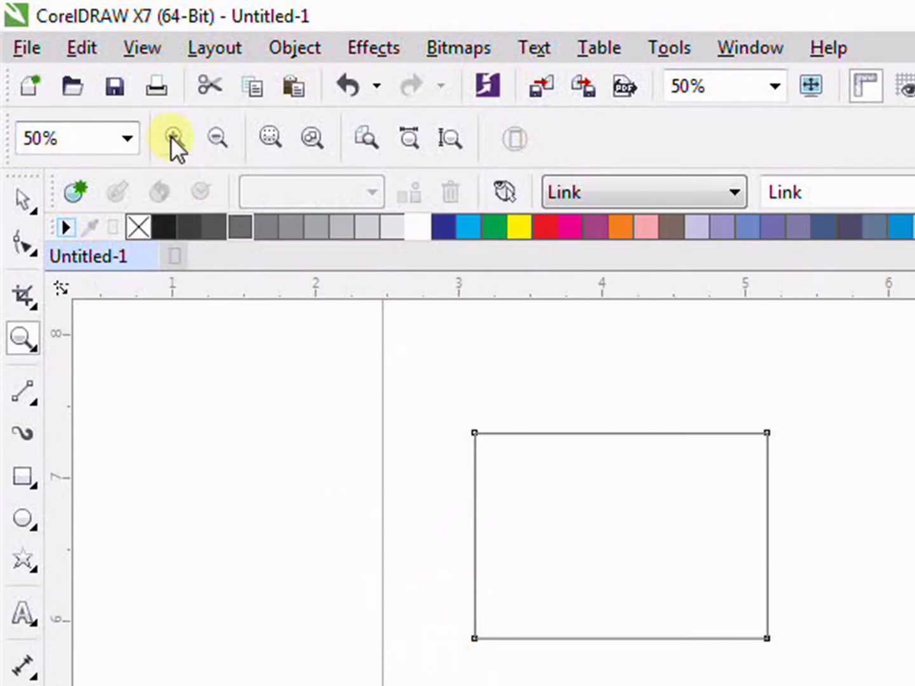
click(463, 563)
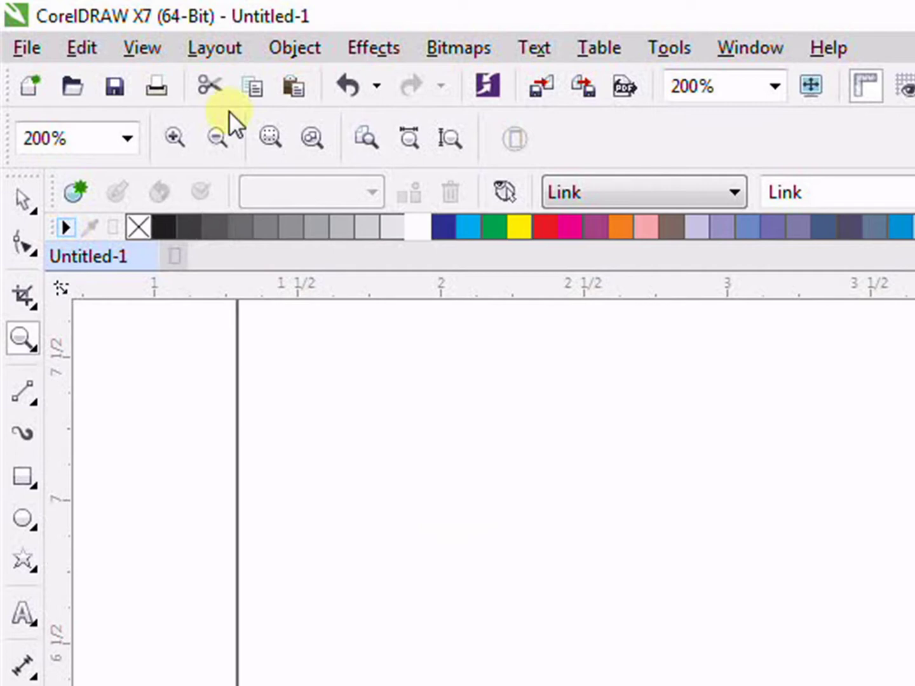
click(210, 132)
click(214, 130)
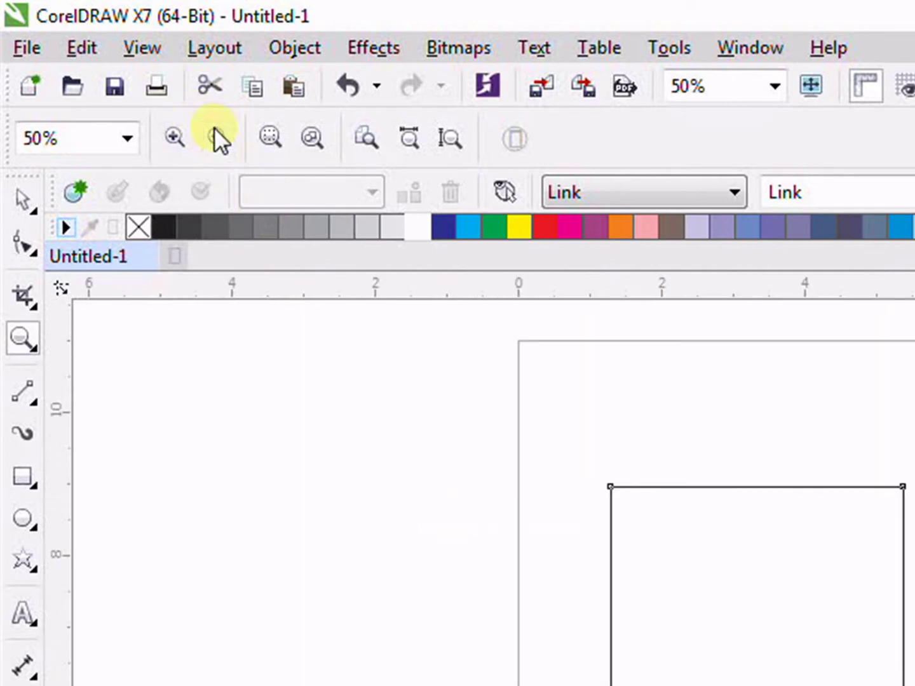
drag(735, 637, 466, 606)
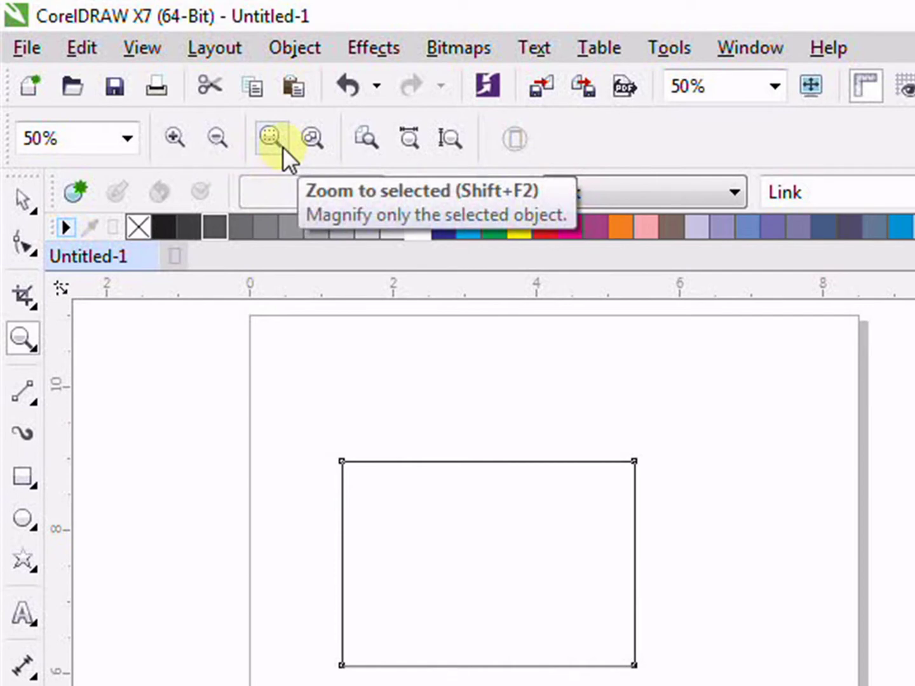
Step: Draw a 2.708 by 2.313 inch ellipse below the rectangle and zoom to fit it
click(23, 510)
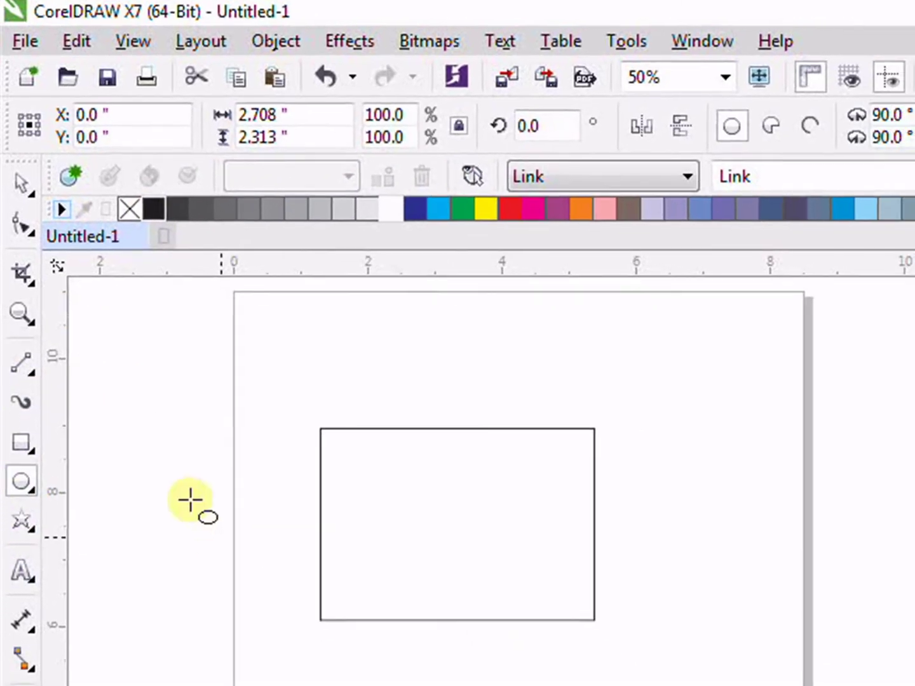
drag(431, 685, 645, 685)
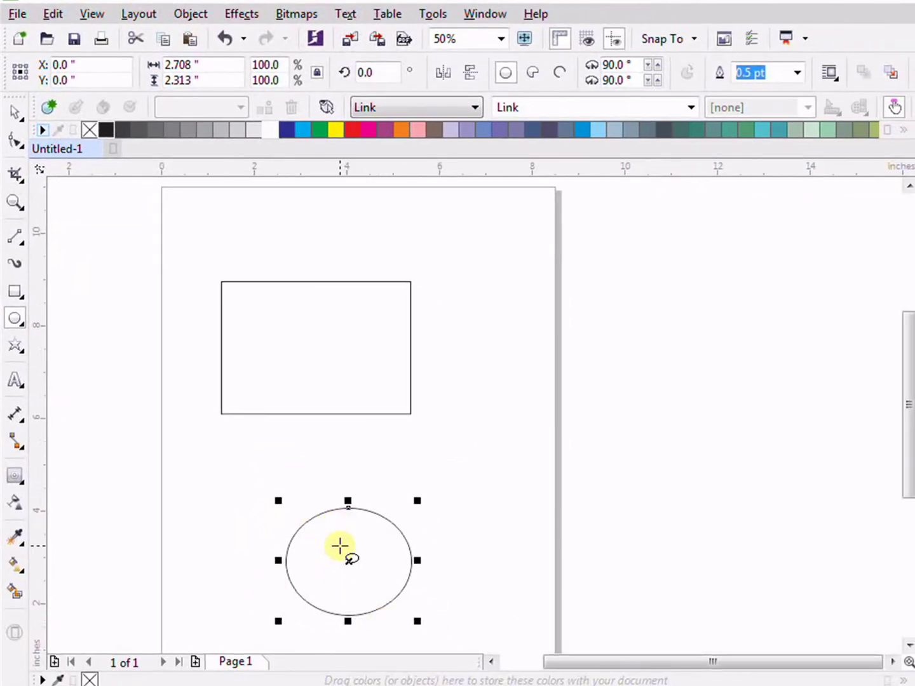
click(22, 208)
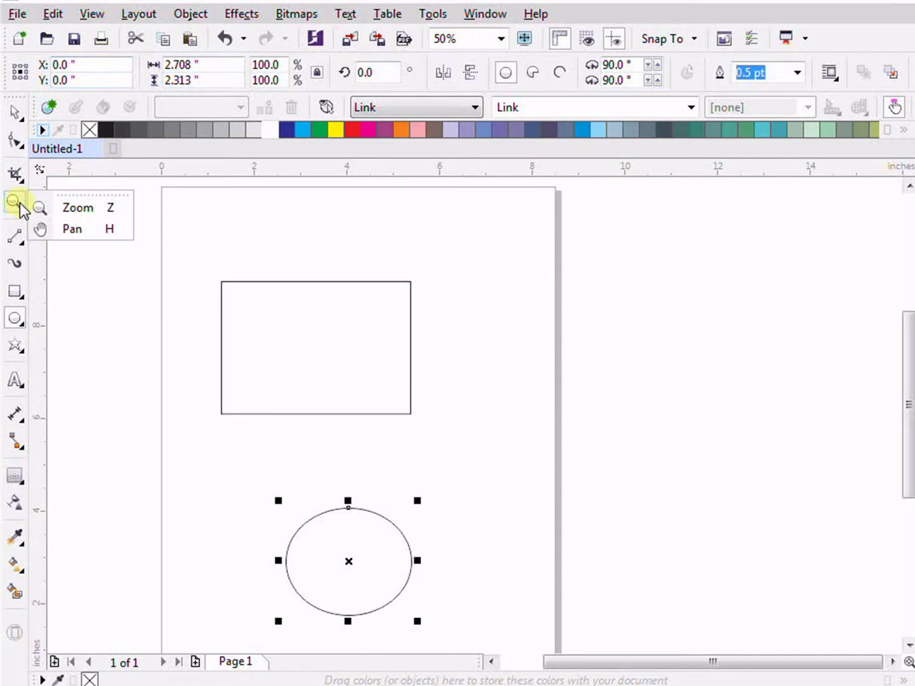
click(96, 206)
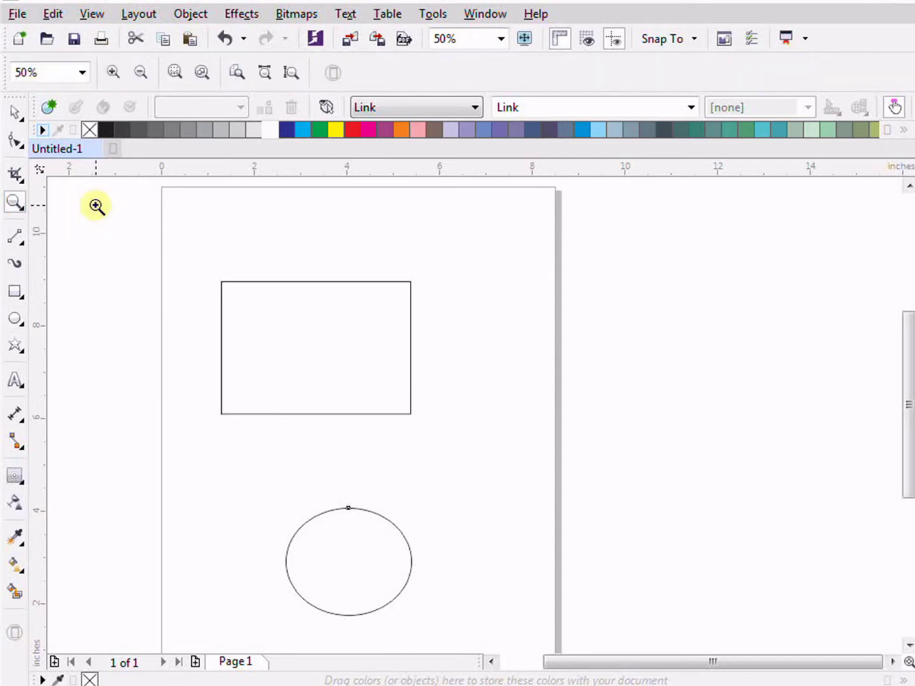
click(172, 76)
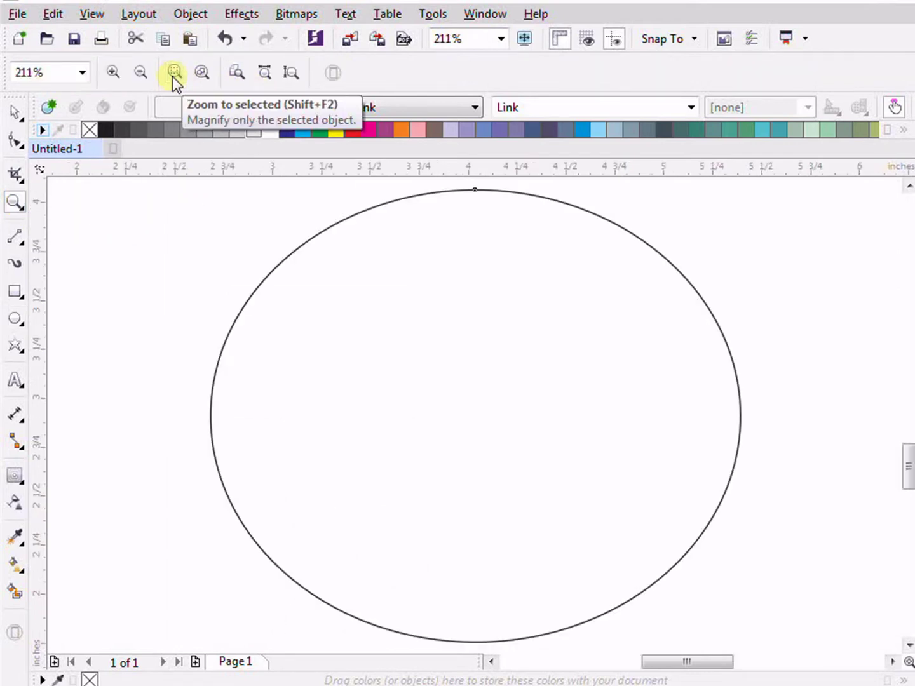
Step: Reposition the view of the page and select the ellipse with the Pick tool
scroll(313, 484, down, 3)
scroll(316, 484, up, 1)
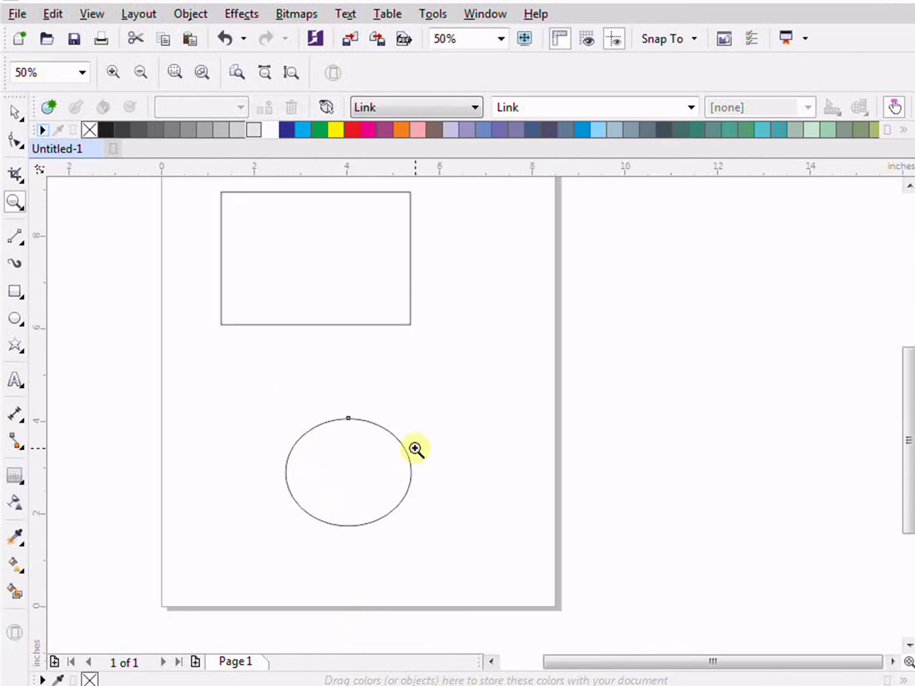
drag(416, 449, 408, 481)
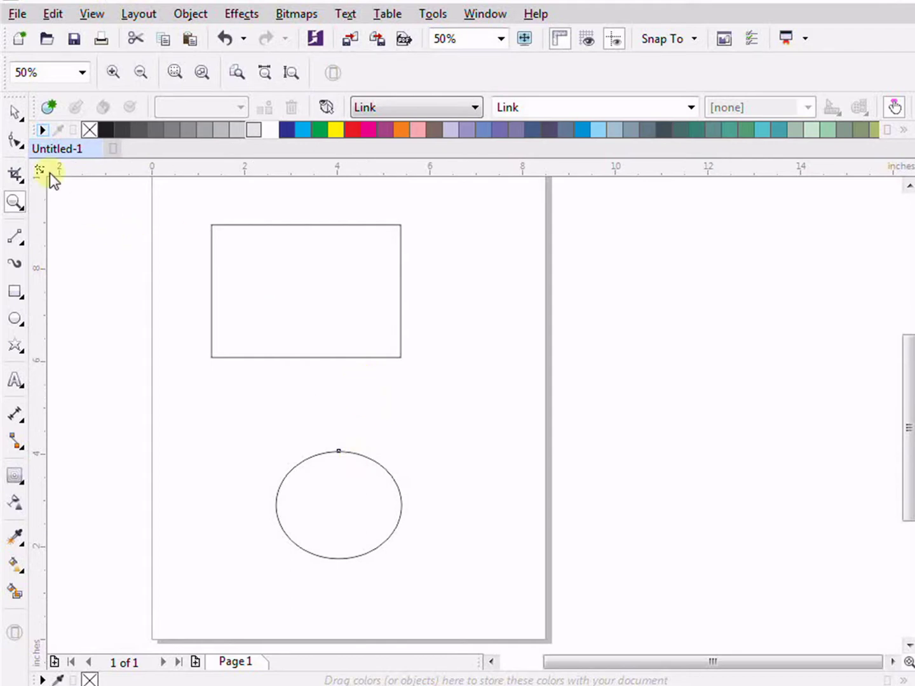
click(15, 112)
Step: Zoom to all objects, zoom in on the rectangle, then zoom to the selected ellipse
click(16, 203)
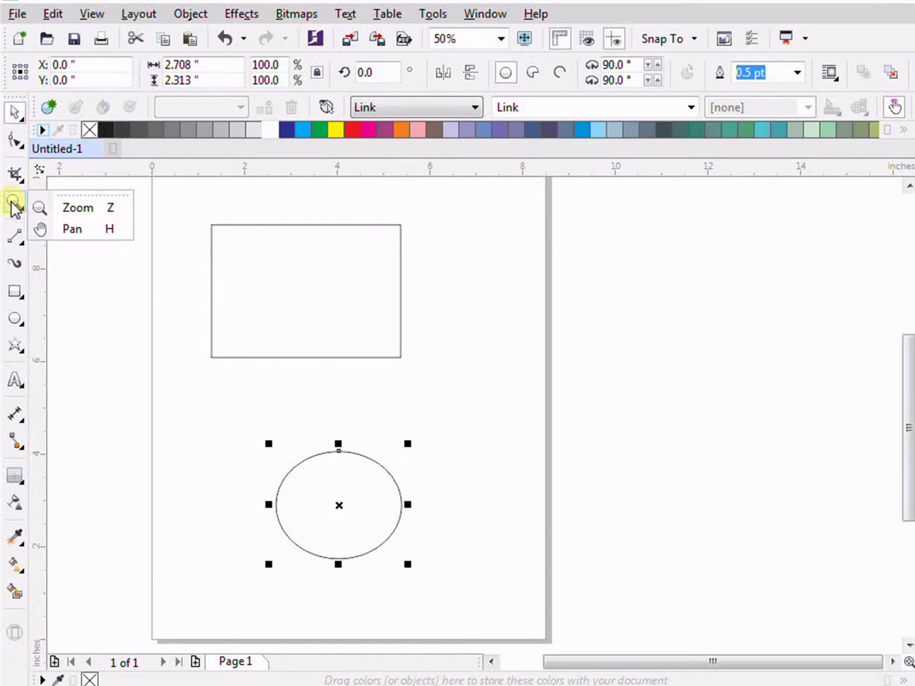
click(67, 204)
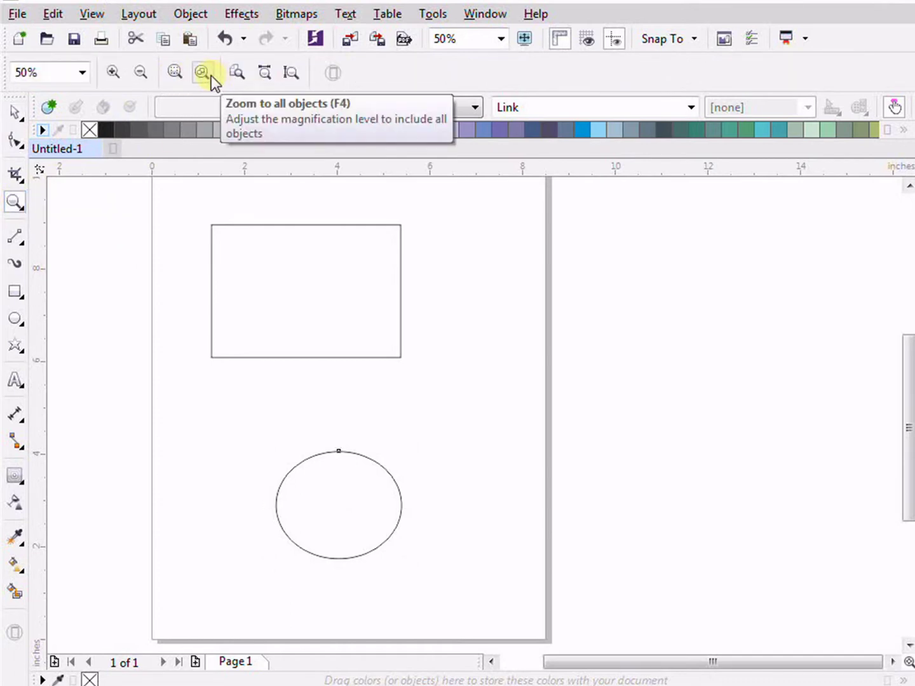
click(261, 114)
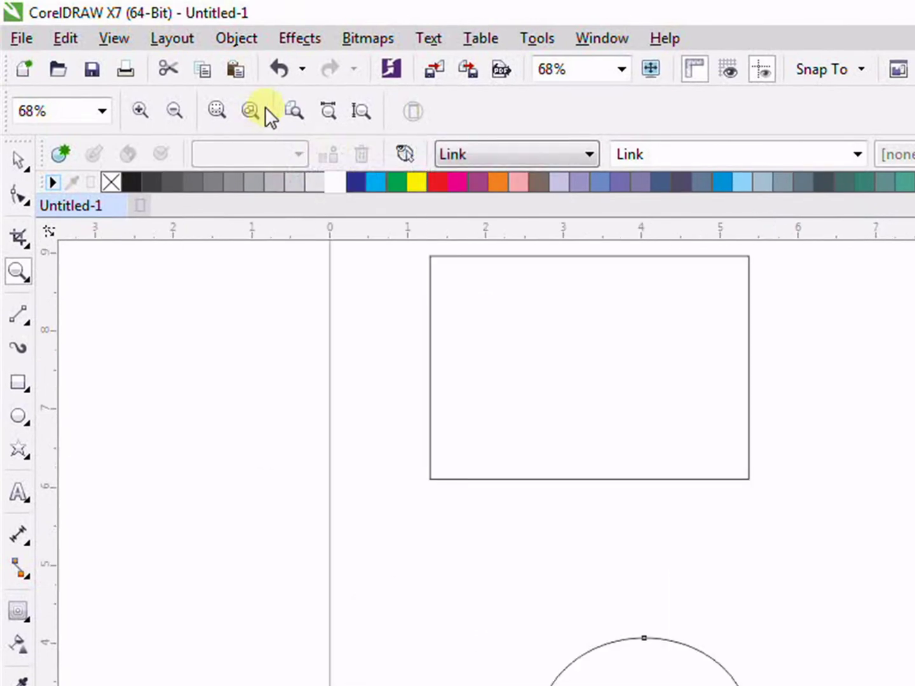
right_click(320, 413)
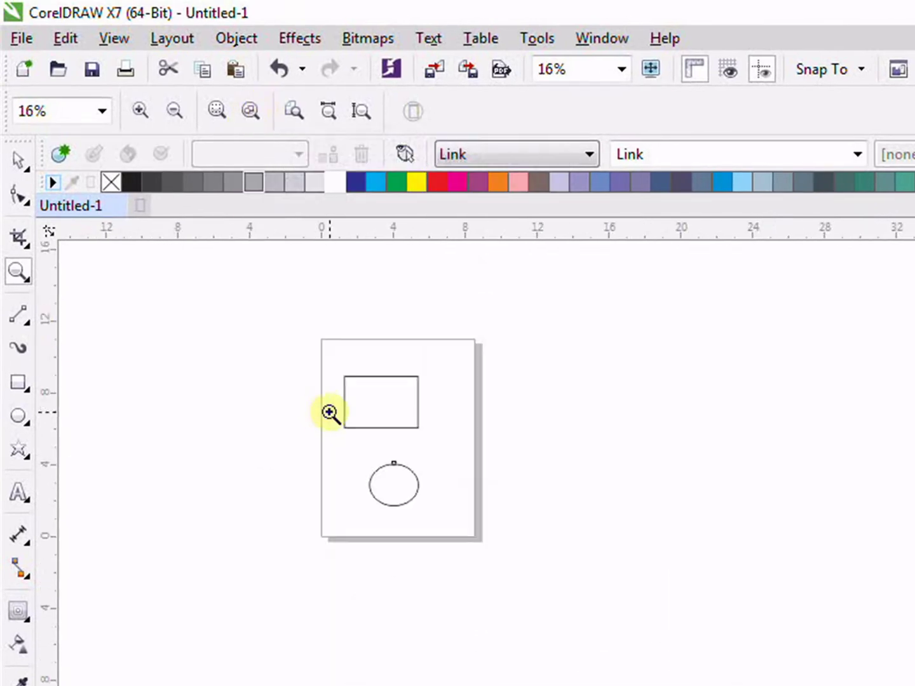
click(332, 412)
click(357, 407)
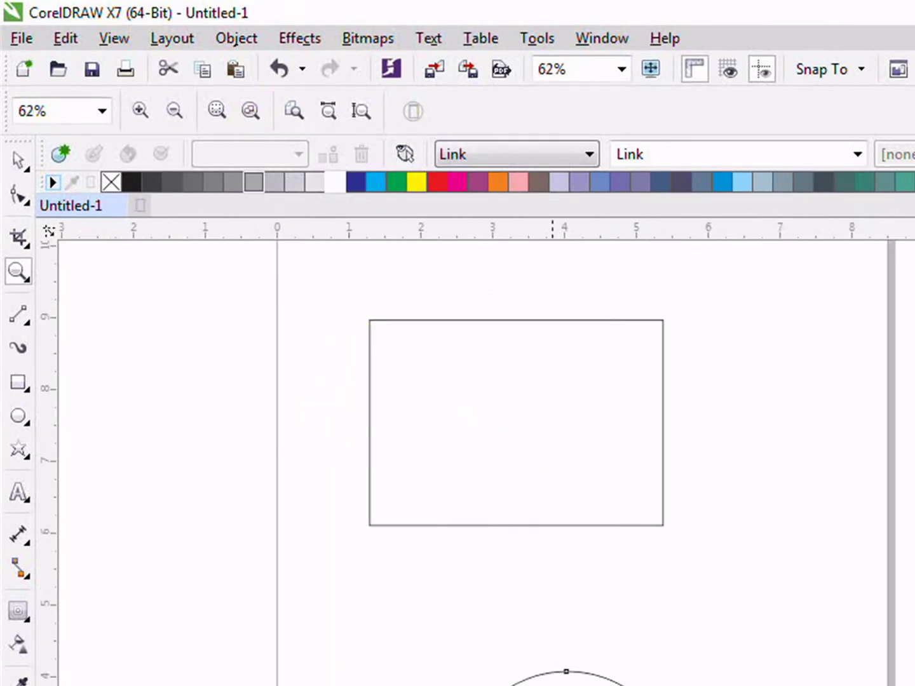
click(251, 111)
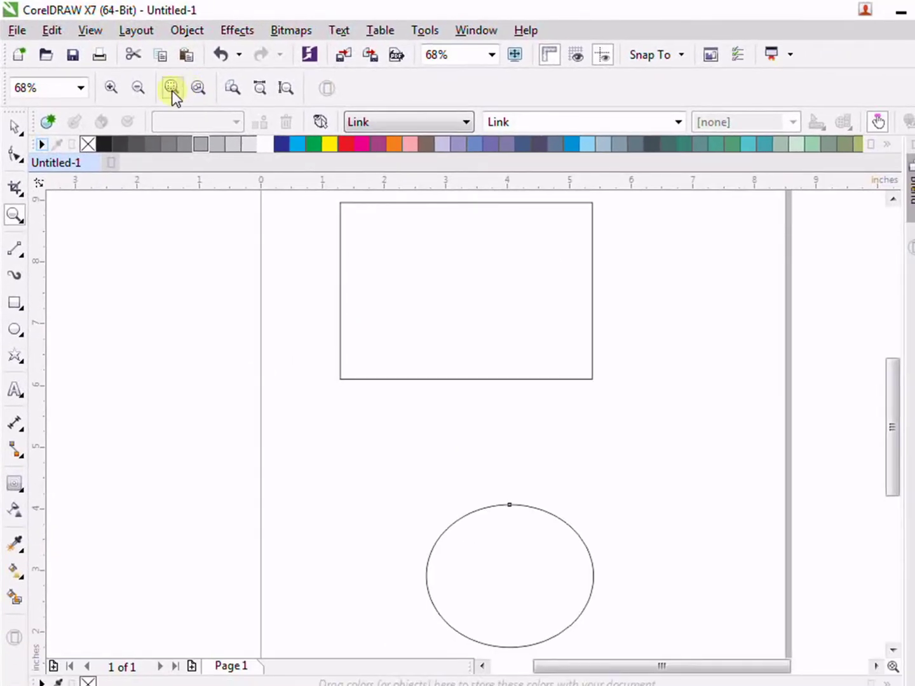
click(198, 88)
click(199, 93)
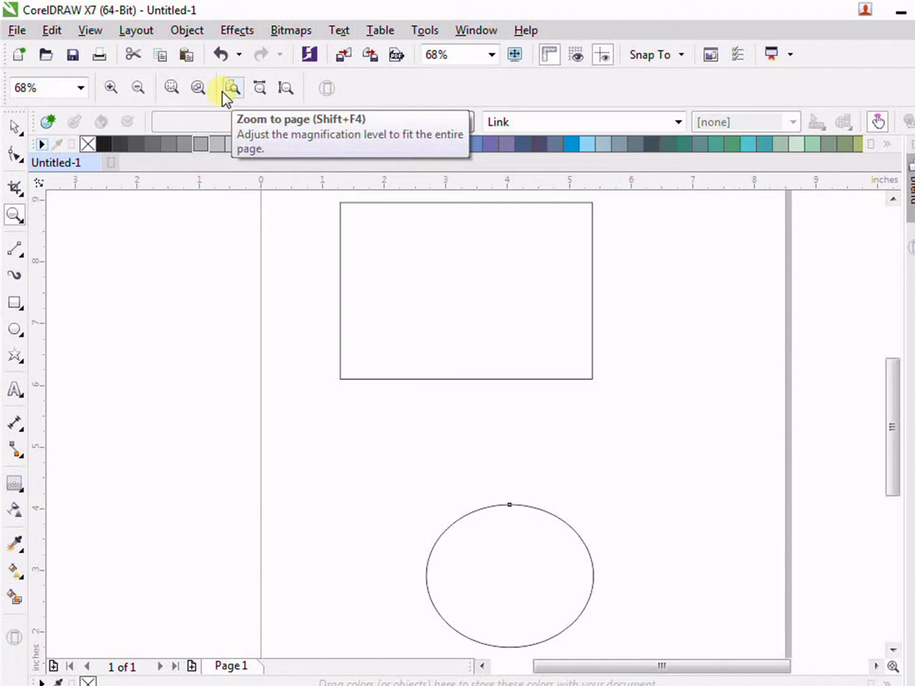
Step: Fit the whole page, then the page width, and finish fitted to page height
scroll(271, 333, up, 10)
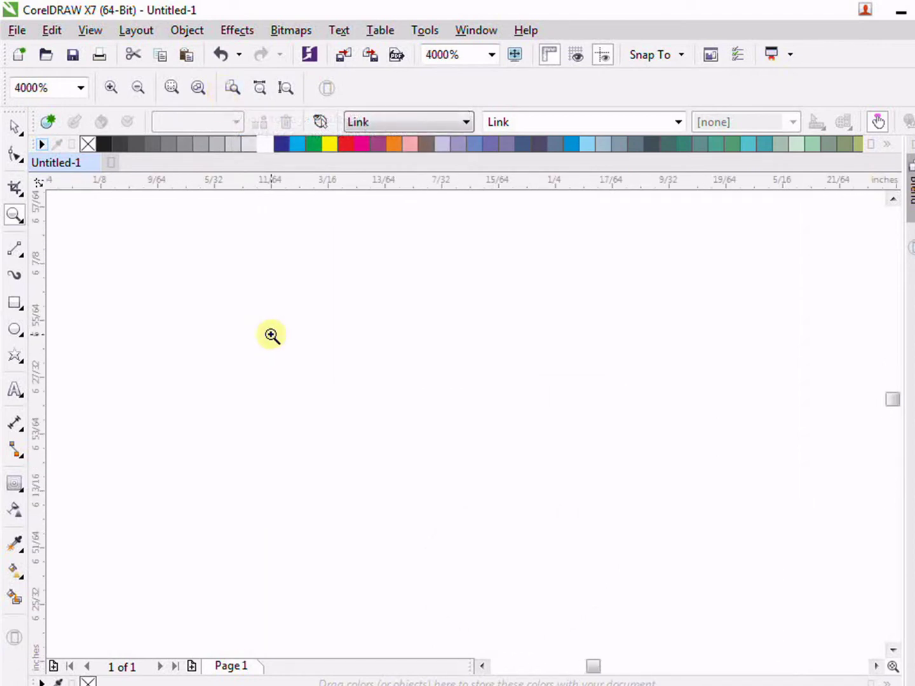
click(238, 96)
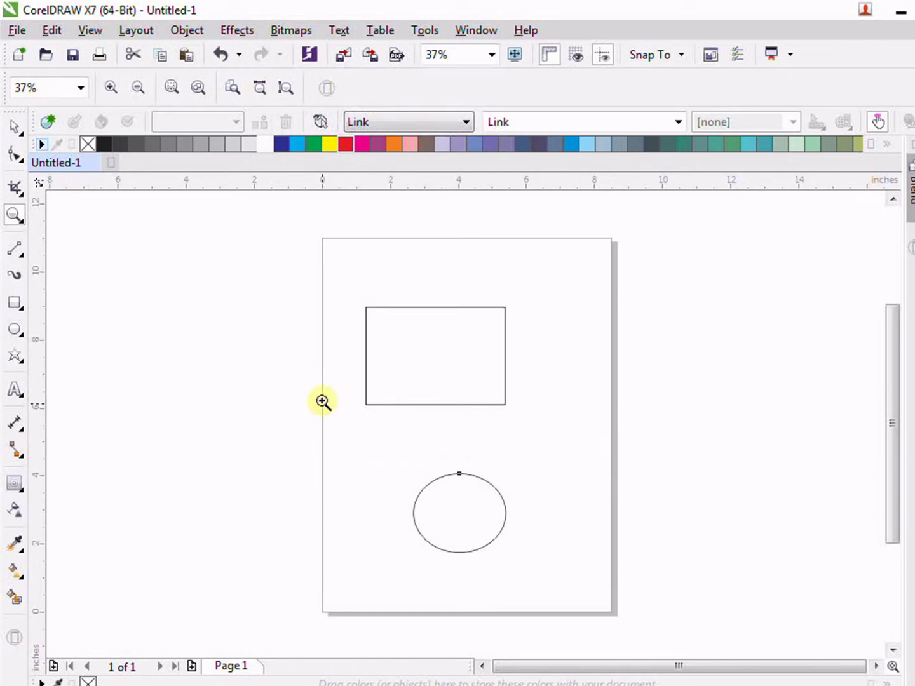
click(259, 87)
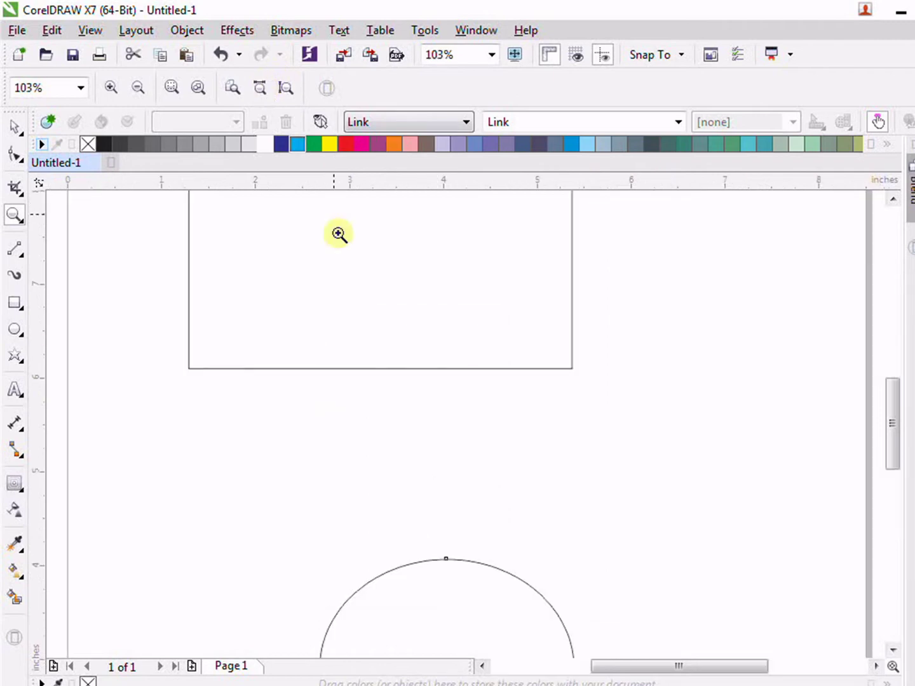
right_click(203, 432)
right_click(204, 432)
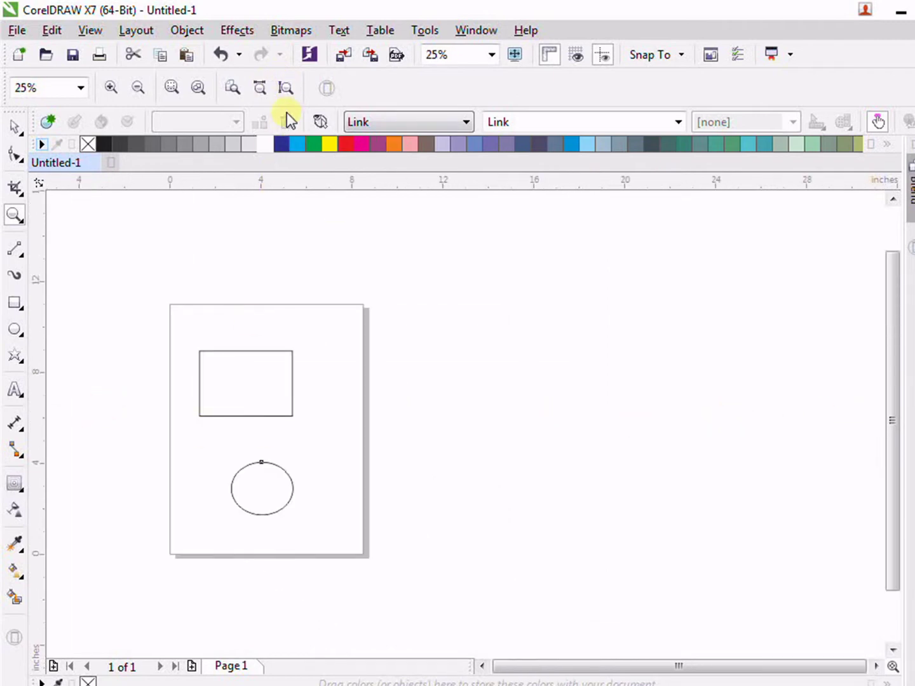
click(286, 89)
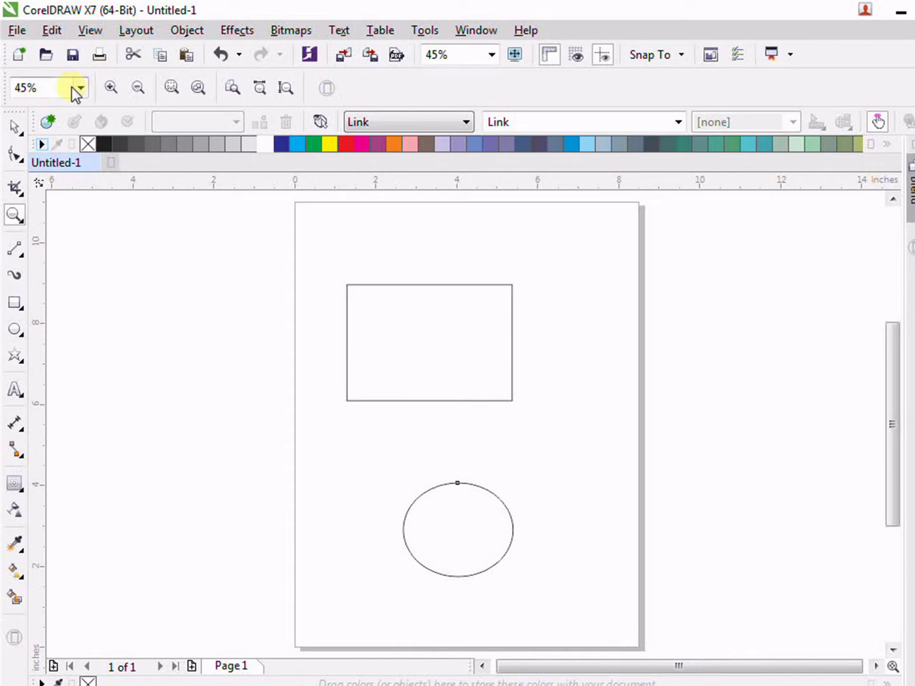
Step: With the Pan tool, slide the page right and back left, then scroll-zoom in and out
click(22, 219)
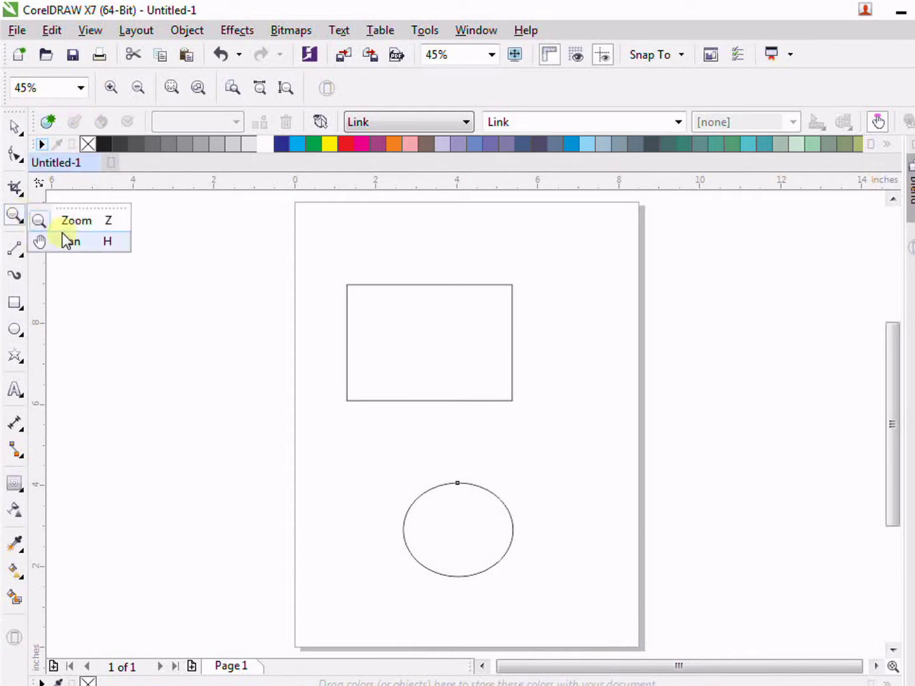
click(67, 241)
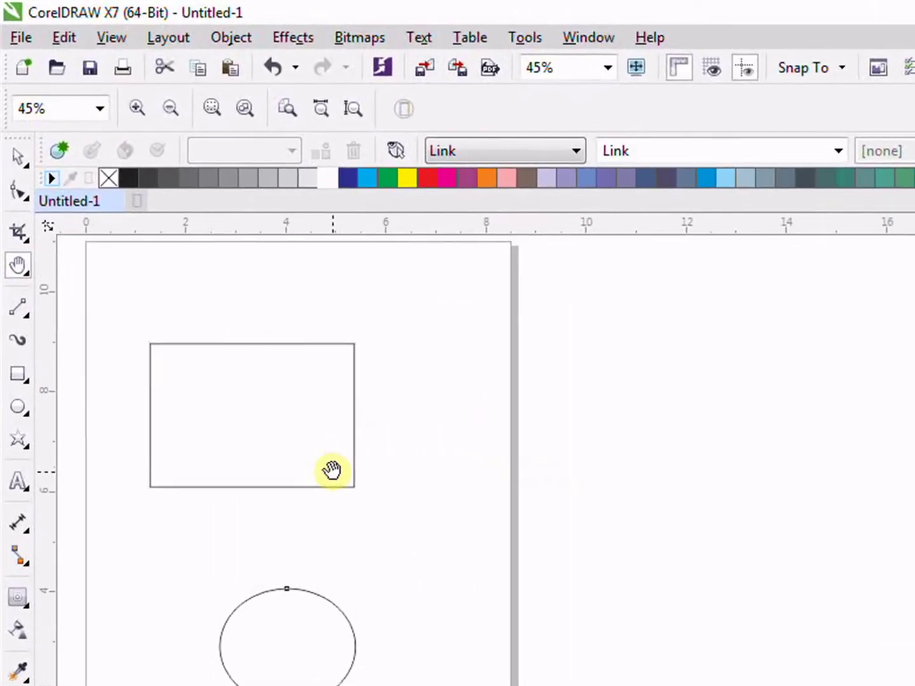
drag(326, 473, 274, 451)
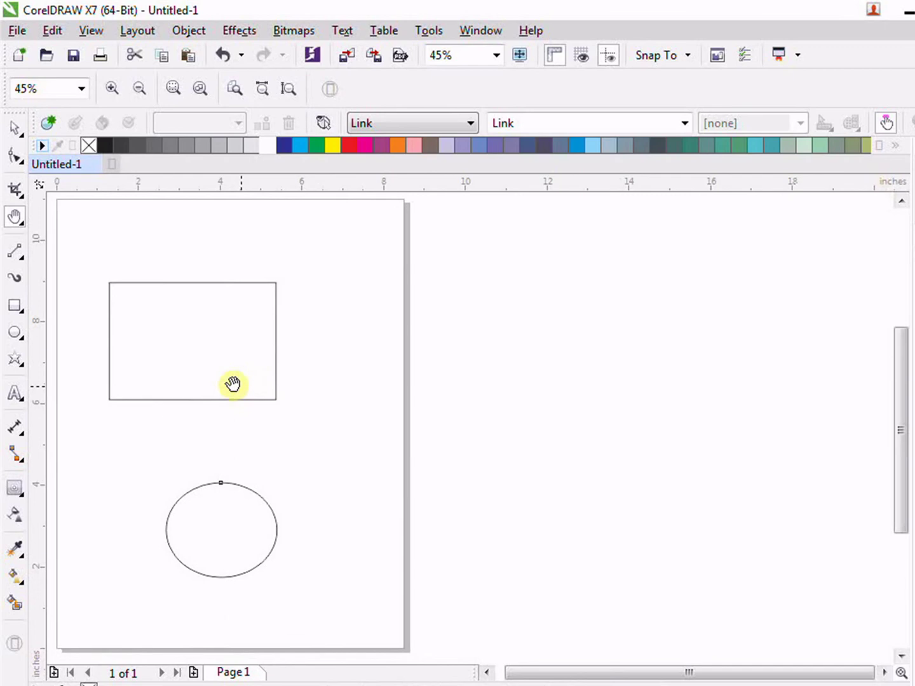
drag(232, 383, 358, 388)
scroll(361, 386, up, 4)
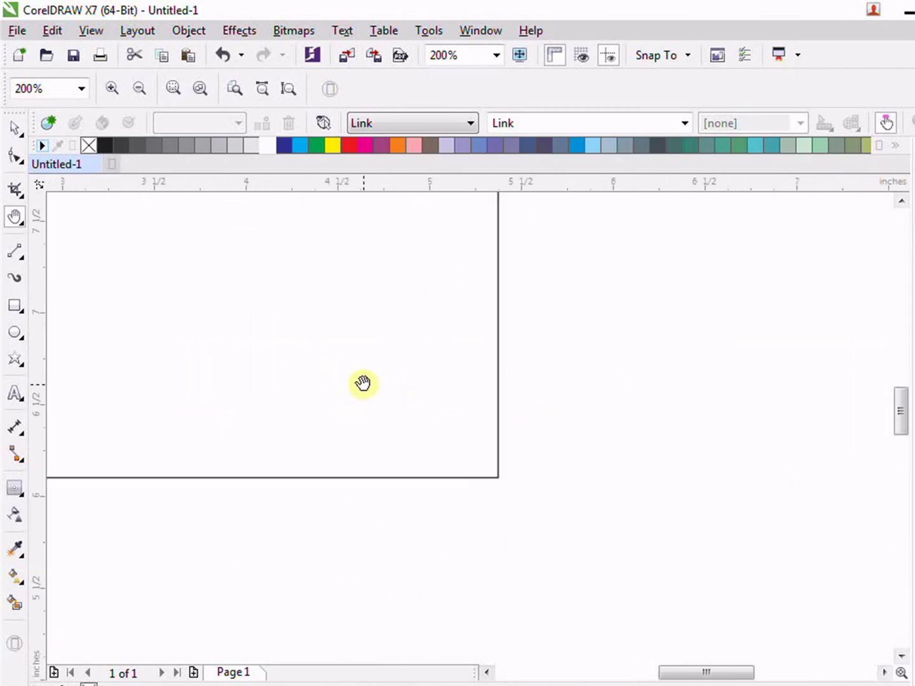
scroll(362, 383, up, 4)
scroll(447, 413, down, 6)
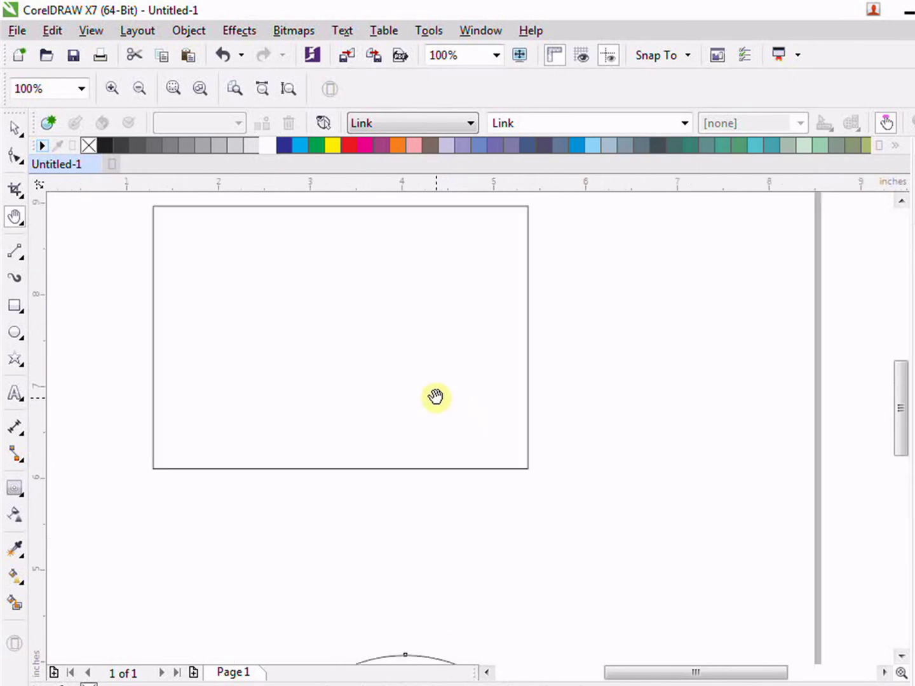
scroll(435, 397, up, 2)
Step: Pan the view around the page and zoom out to show the whole page at 25%
drag(432, 531, 621, 480)
drag(465, 345, 286, 490)
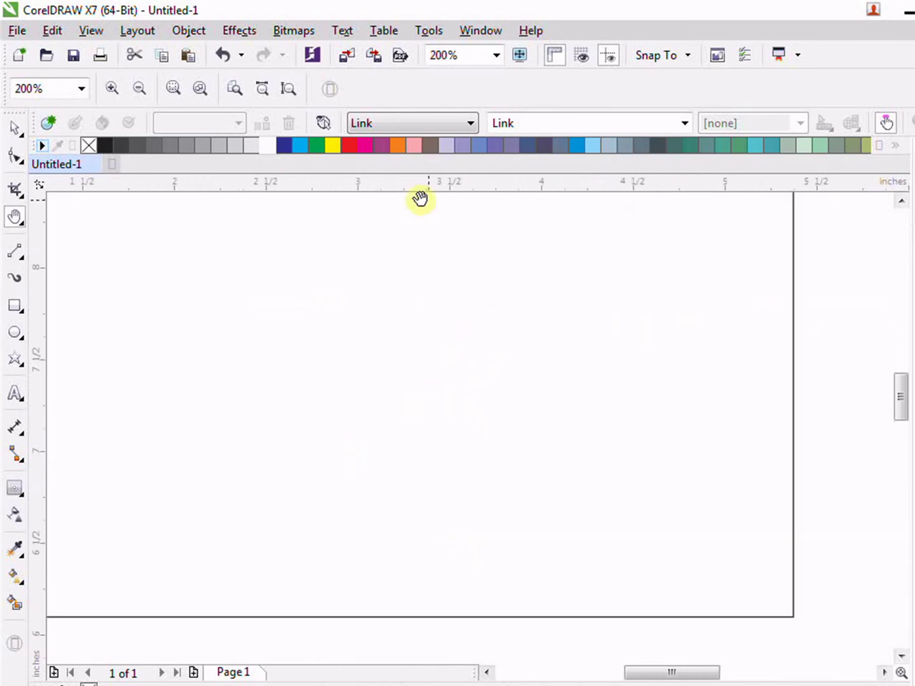
drag(419, 198, 433, 396)
click(14, 219)
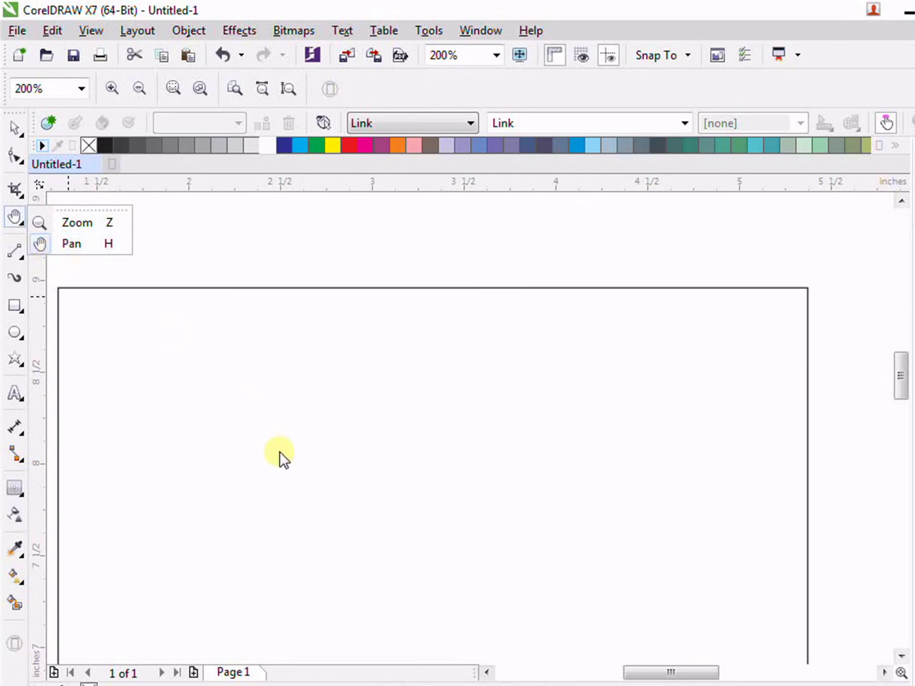
scroll(273, 426, down, 2)
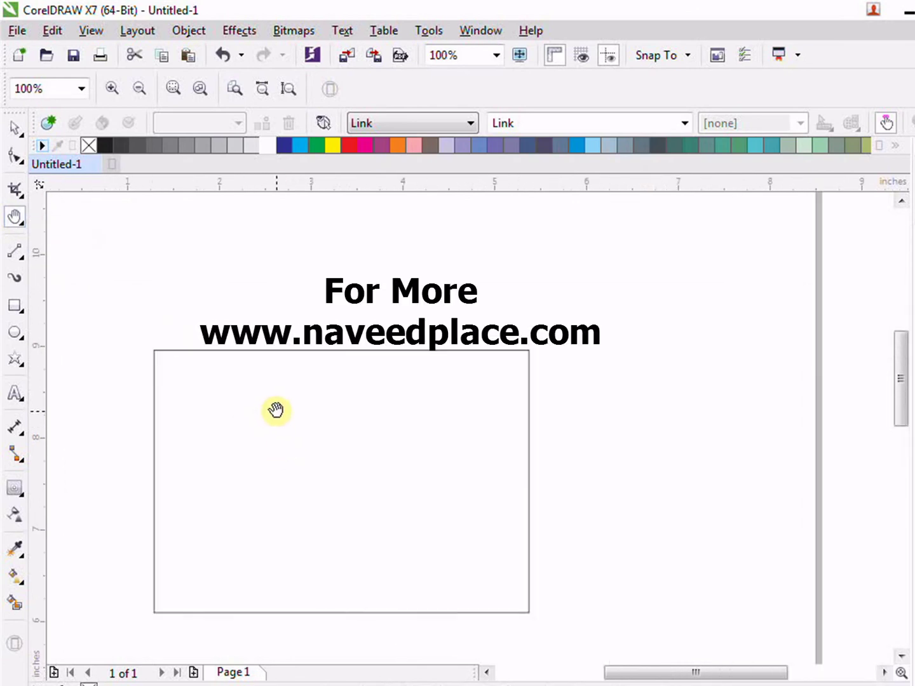
drag(275, 410, 298, 352)
scroll(297, 351, down, 2)
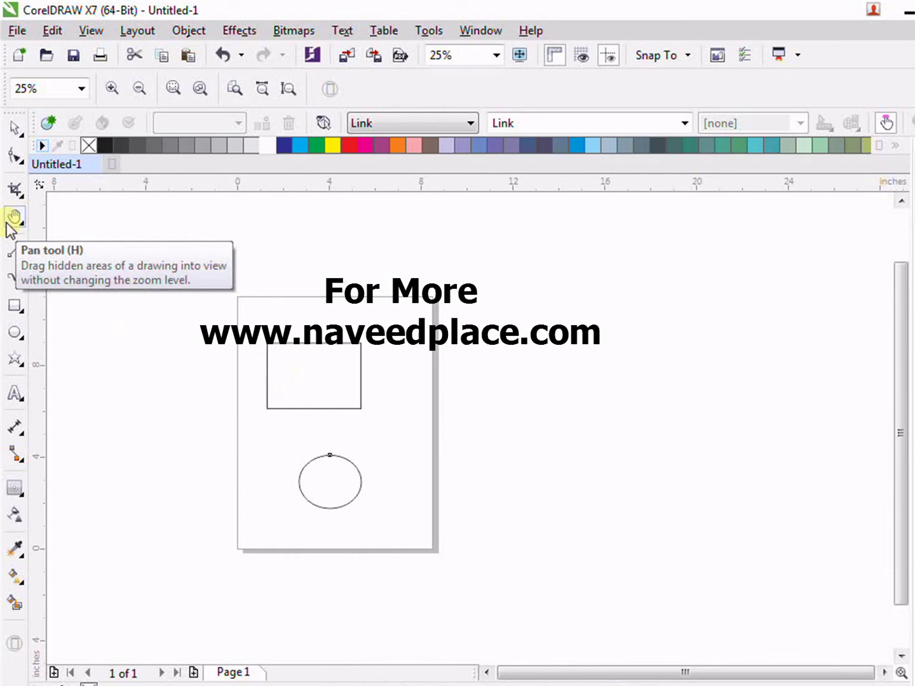